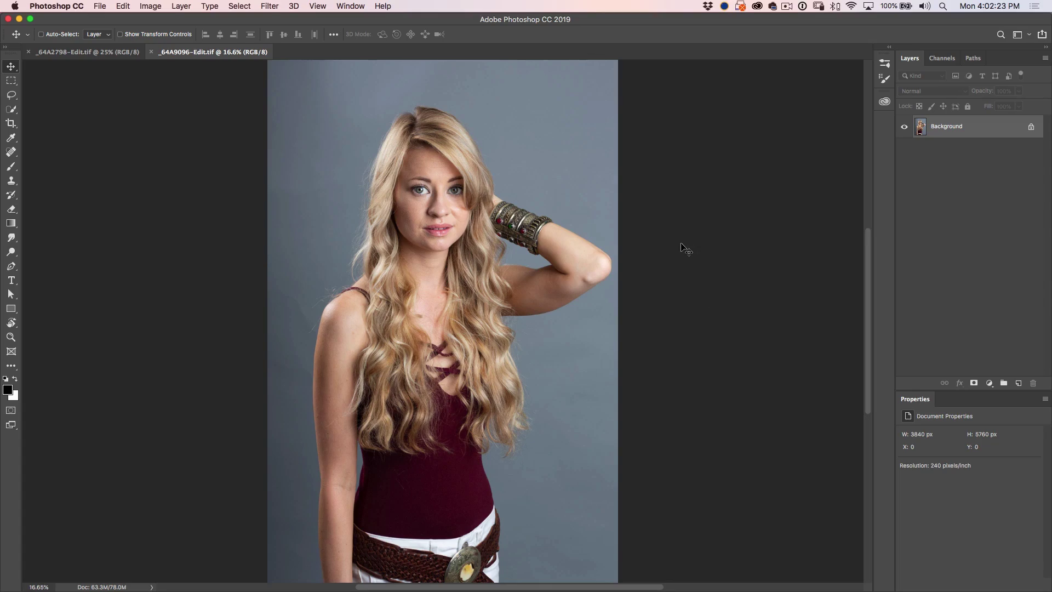
- Quick-select the woman, hair and raised arm, using Alt to subtract stray grey backdrop
click(112, 55)
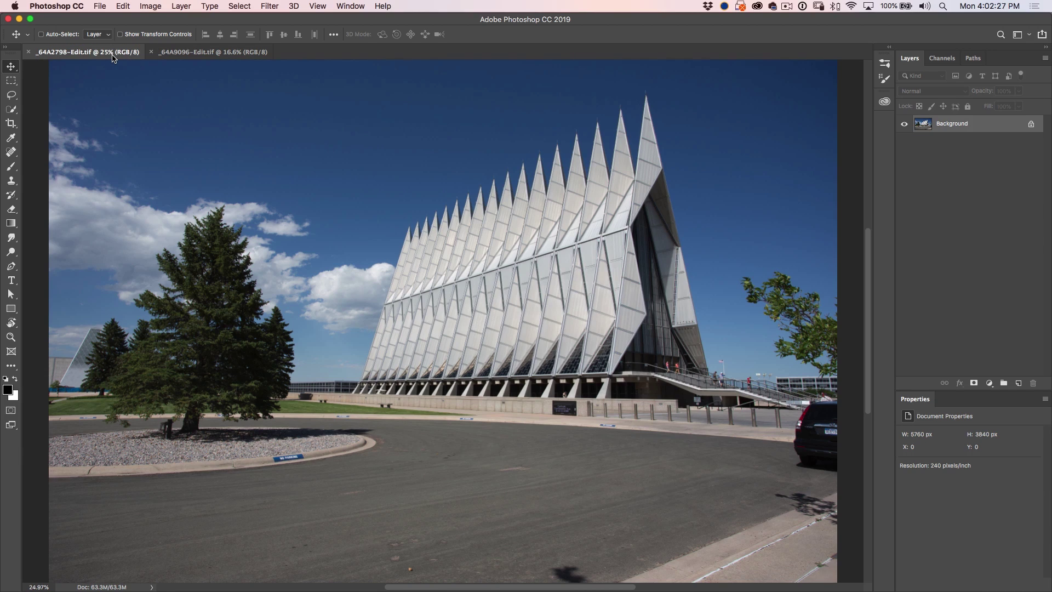
click(181, 55)
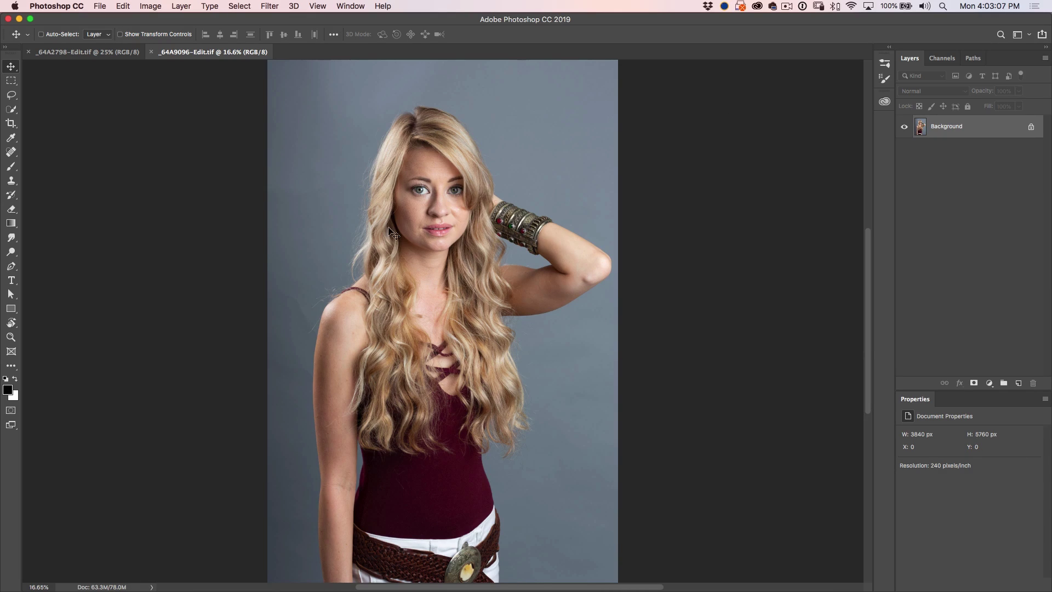
click(12, 111)
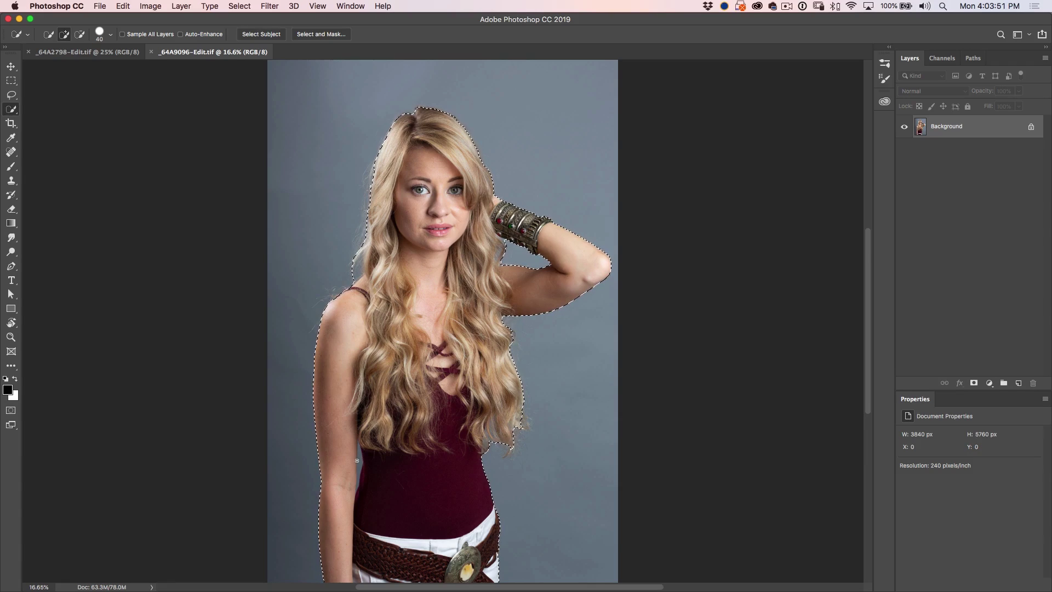
key(alt)
click(317, 36)
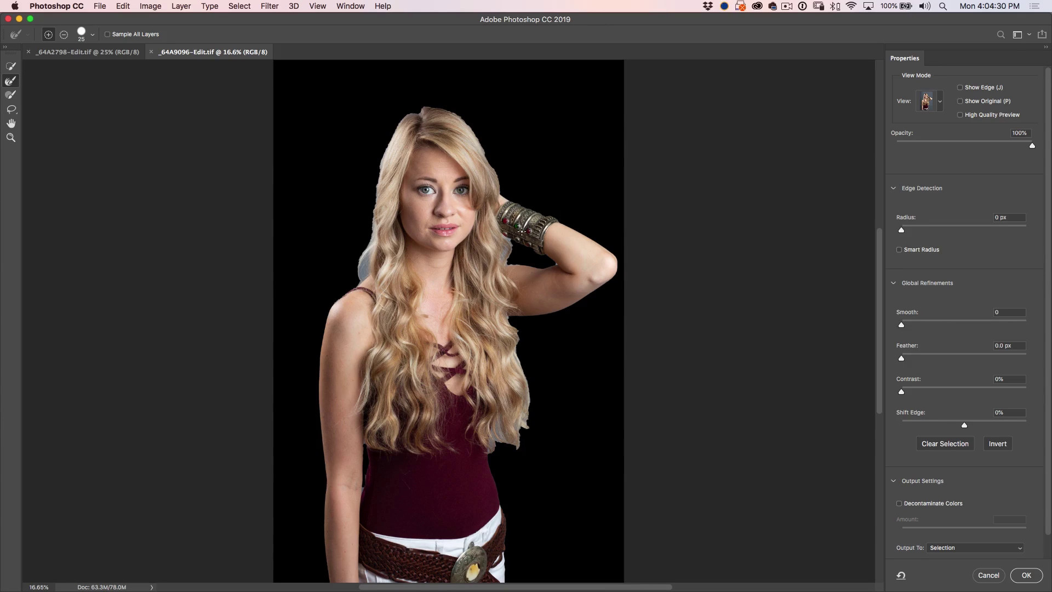
- Test the preview Opacity slider, restore the full black background, and bring up the View Mode list
drag(1032, 145, 880, 141)
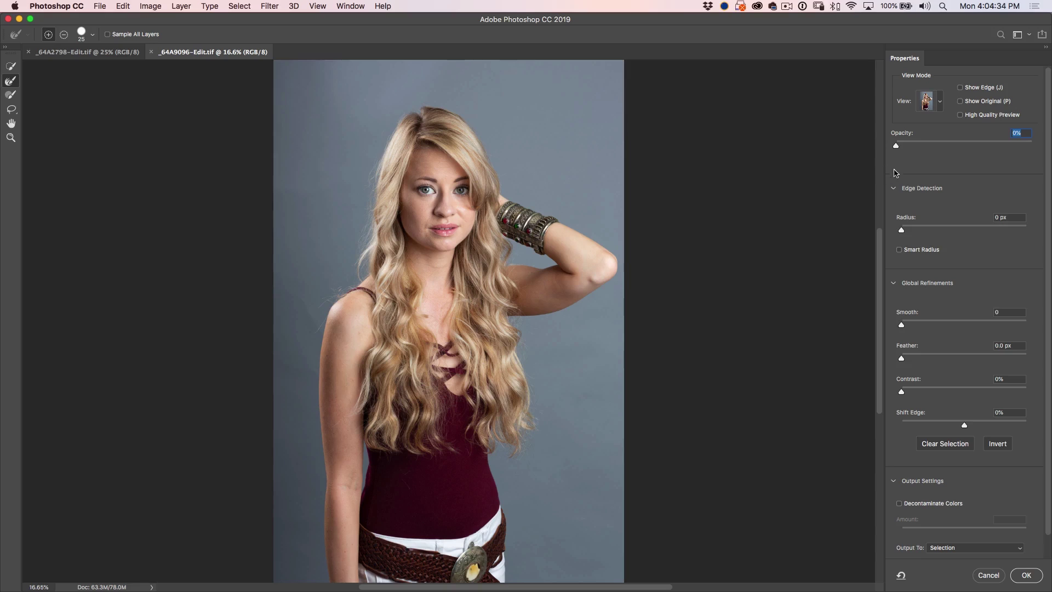
drag(906, 150, 1035, 150)
click(942, 102)
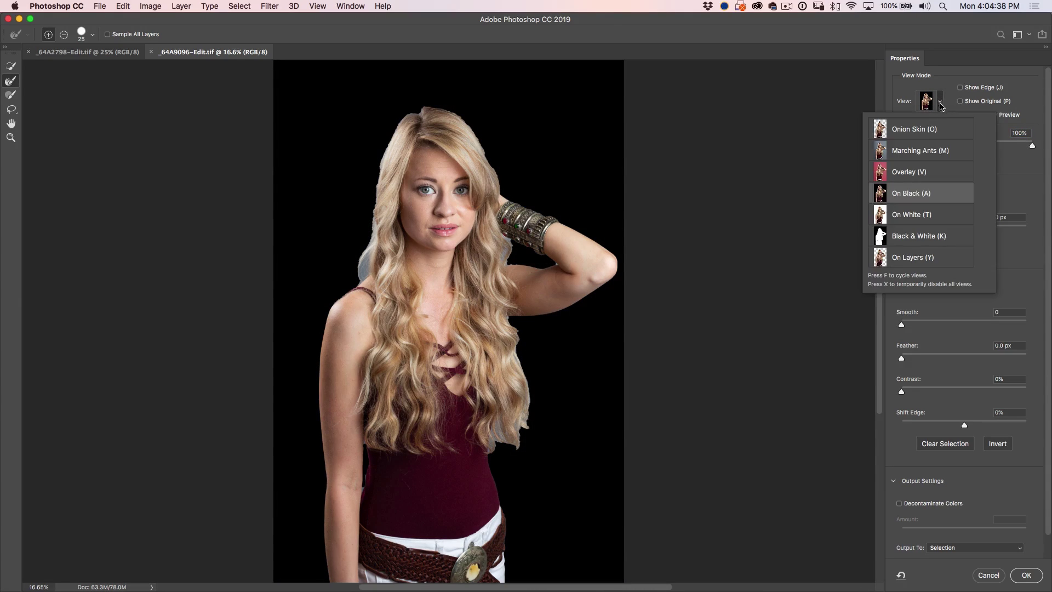
click(944, 102)
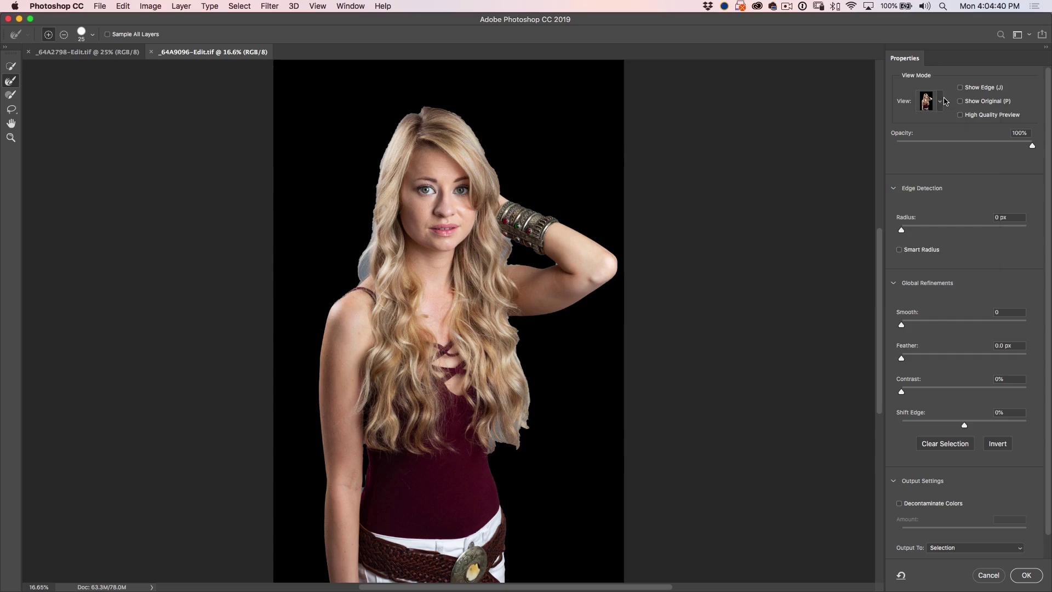
click(942, 104)
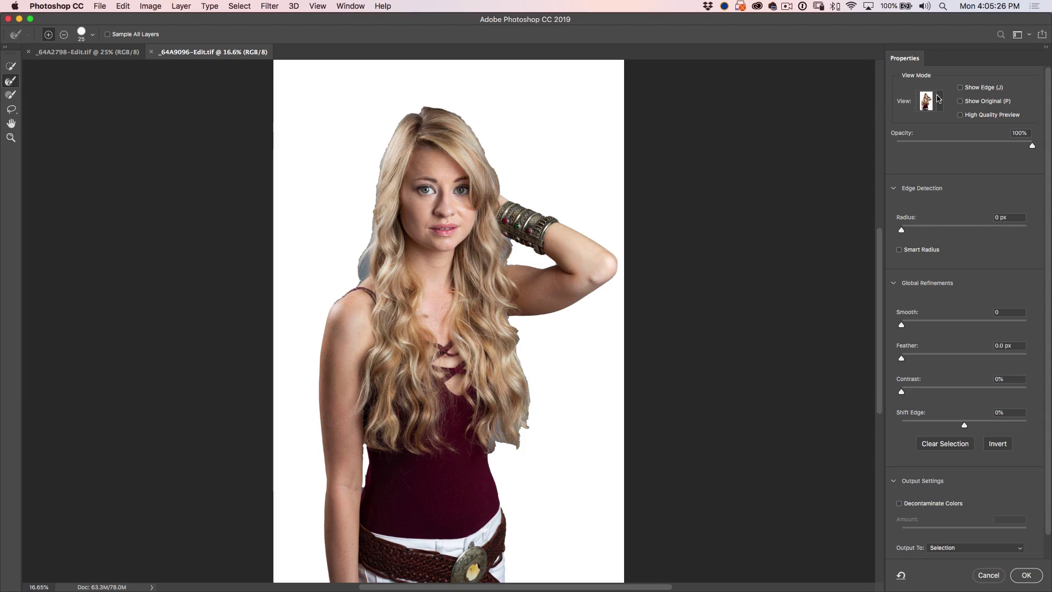
- Turn on Show Edge so the preview shows only the selection outline
click(960, 87)
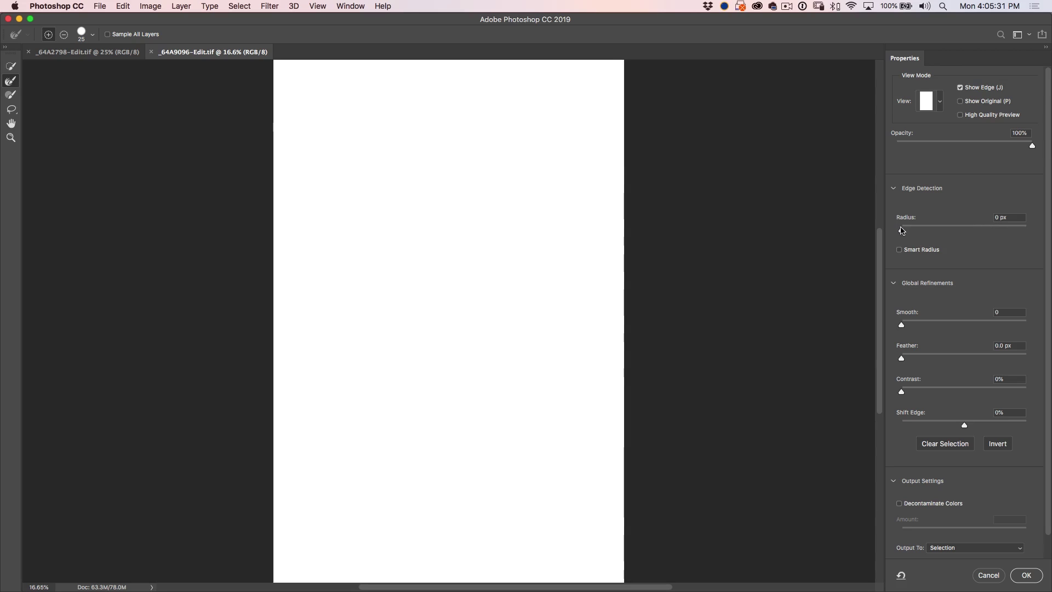
- Set the edge-detection Radius to 6 px and turn Show Edge back off
drag(902, 232, 929, 231)
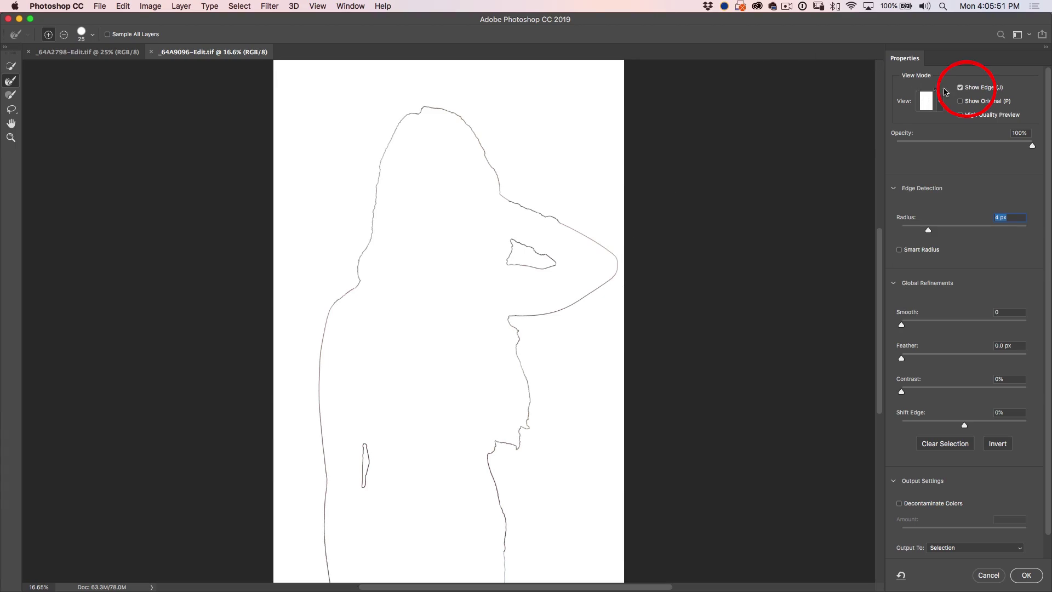
click(962, 89)
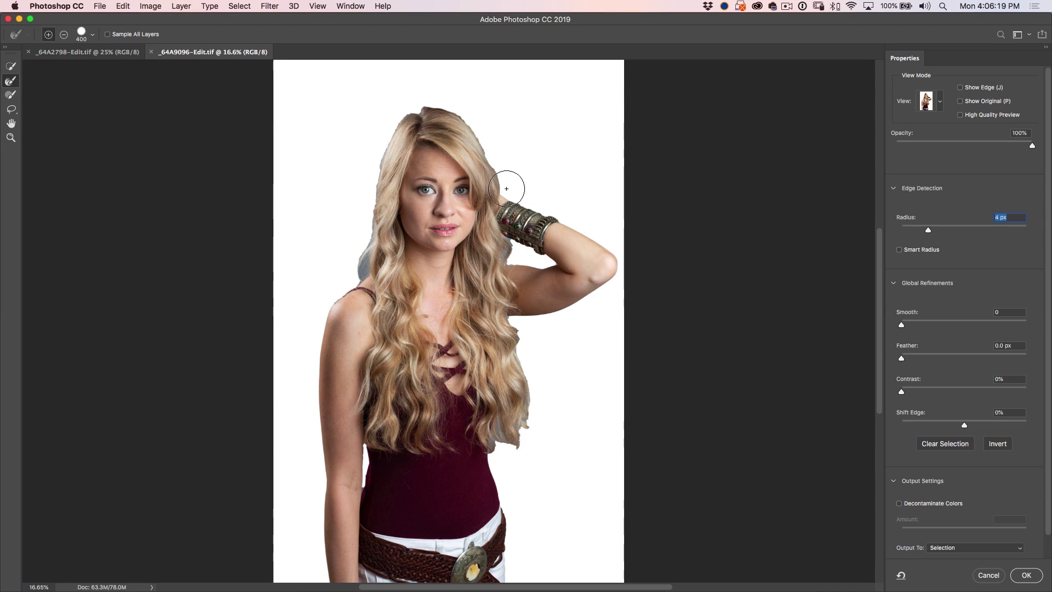
- Refine hair edges on the left, beside the bracelet and below the arm with a 175 px Refine Edge Brush
key(bracketright)
key(bracketleft)
key(bracketleft)
key(bracketleft)
key(bracketleft)
key(bracketleft)
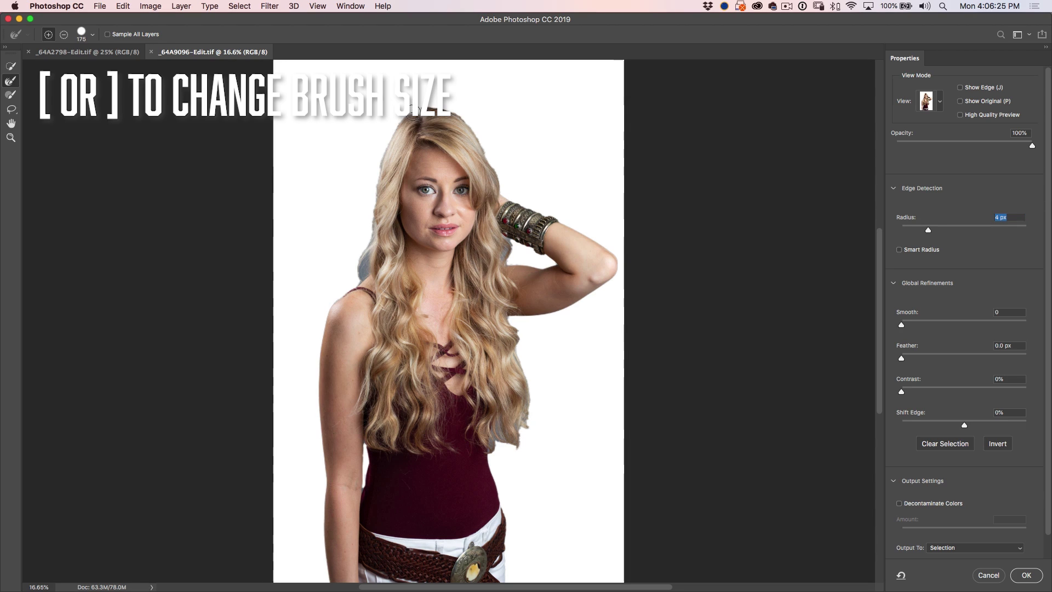
mouse_move(385, 153)
mouse_down()
mouse_move(360, 277)
mouse_move(368, 256)
mouse_up()
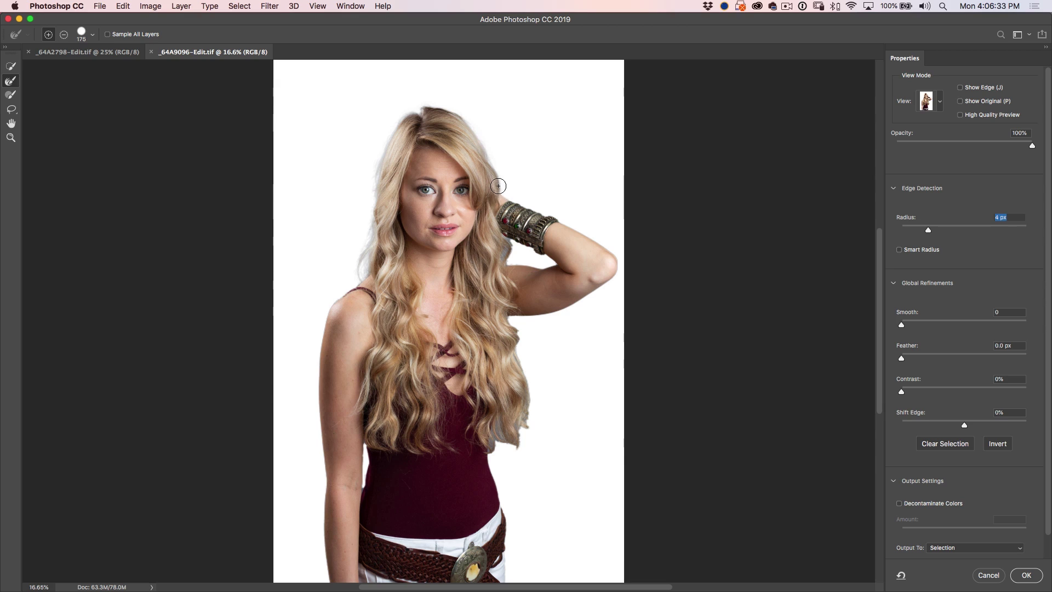
drag(508, 246, 505, 253)
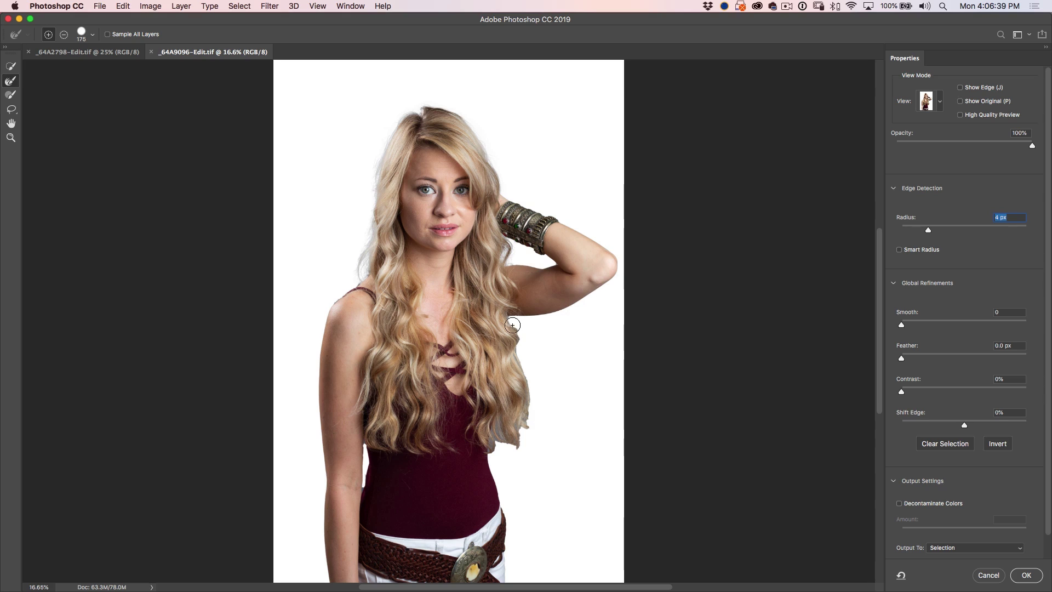
drag(519, 344, 521, 450)
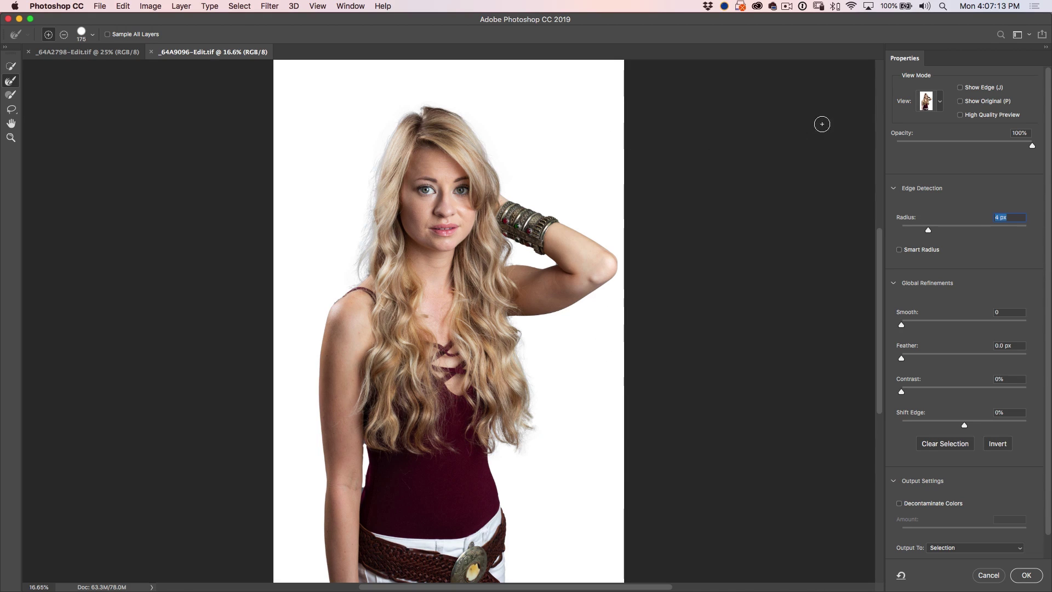
click(942, 103)
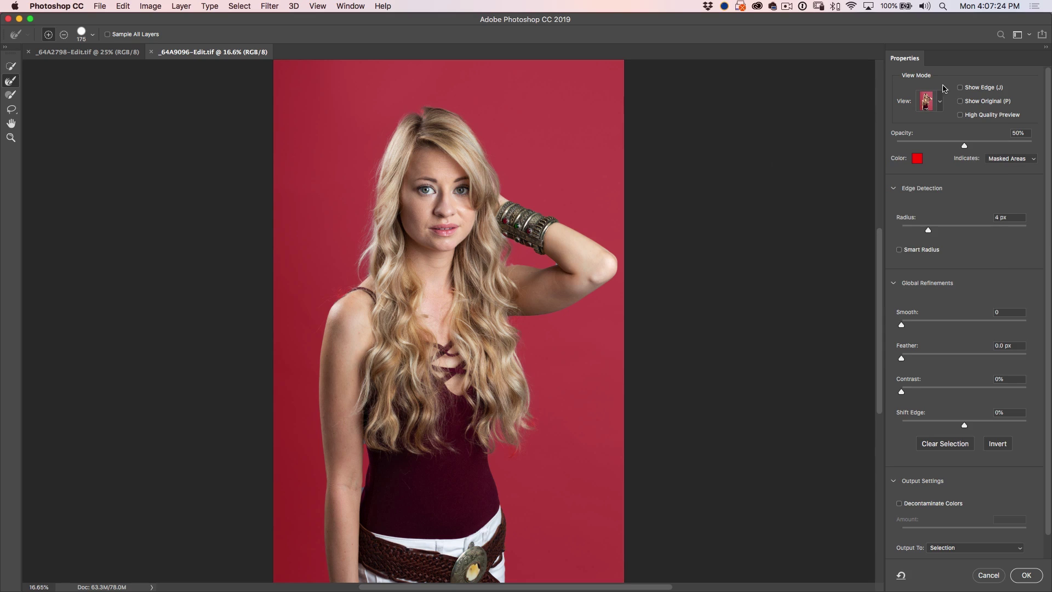
- Preview in red Overlay, then output to New Layer with Layer Mask and apply with OK
click(796, 153)
scroll(1048, 116, down, 2)
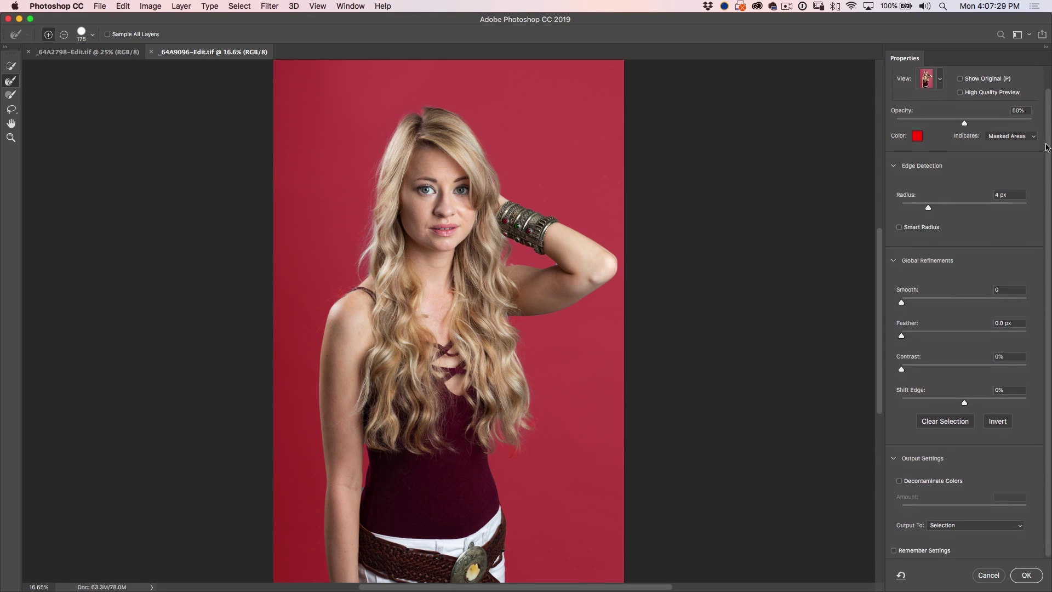
click(944, 525)
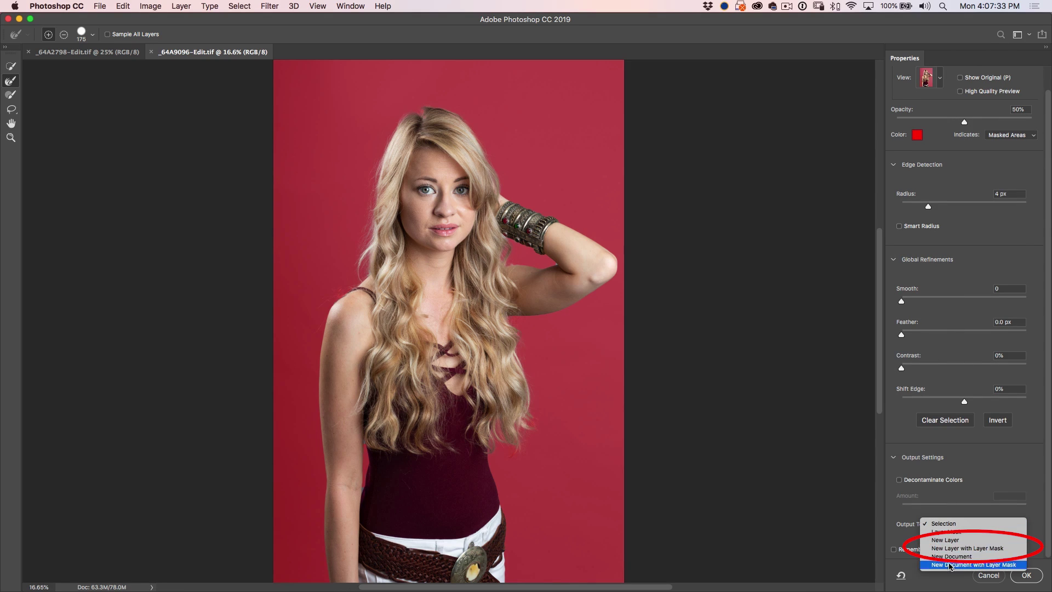
click(953, 548)
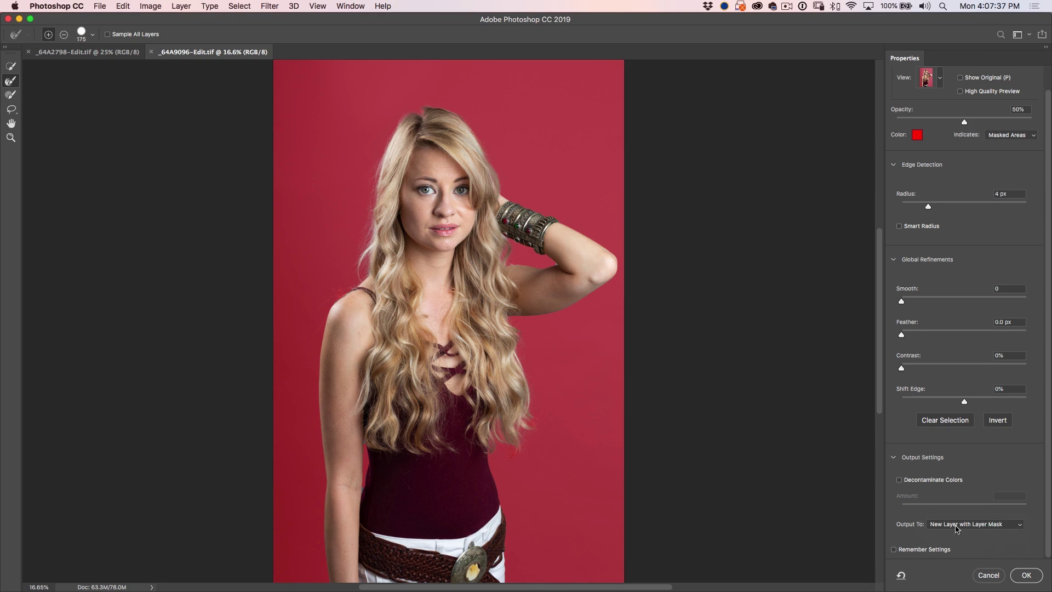
click(1024, 576)
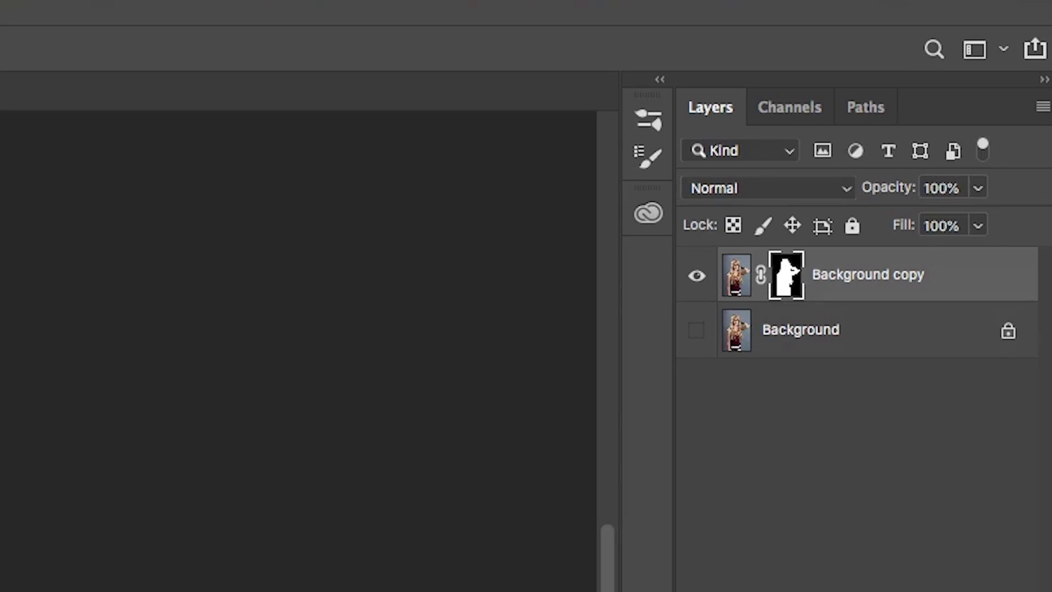
click(735, 278)
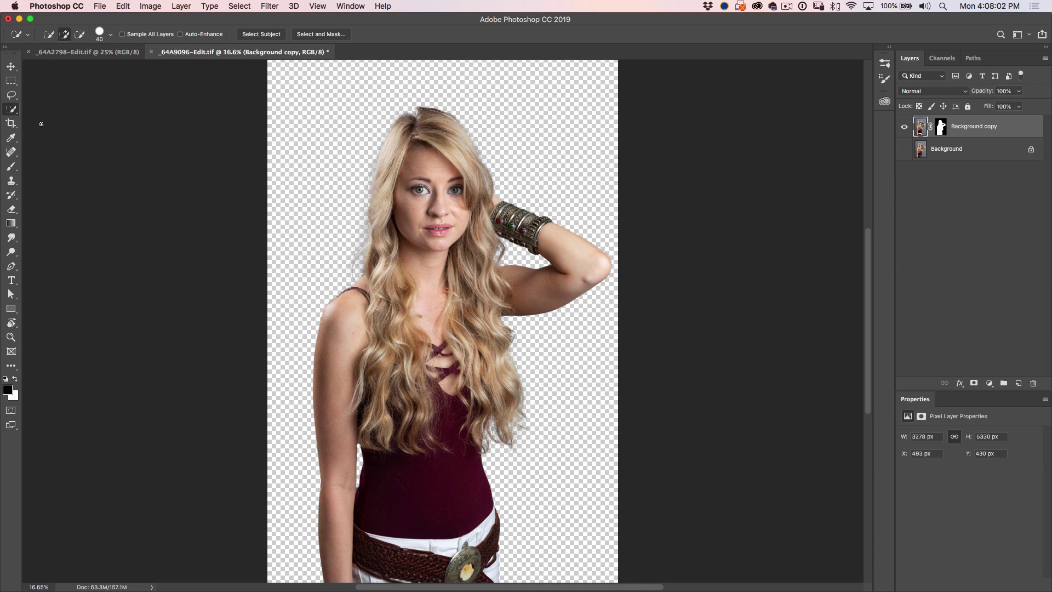
- Drag the Background copy layer with the Move tool onto the chapel document's tab
click(11, 68)
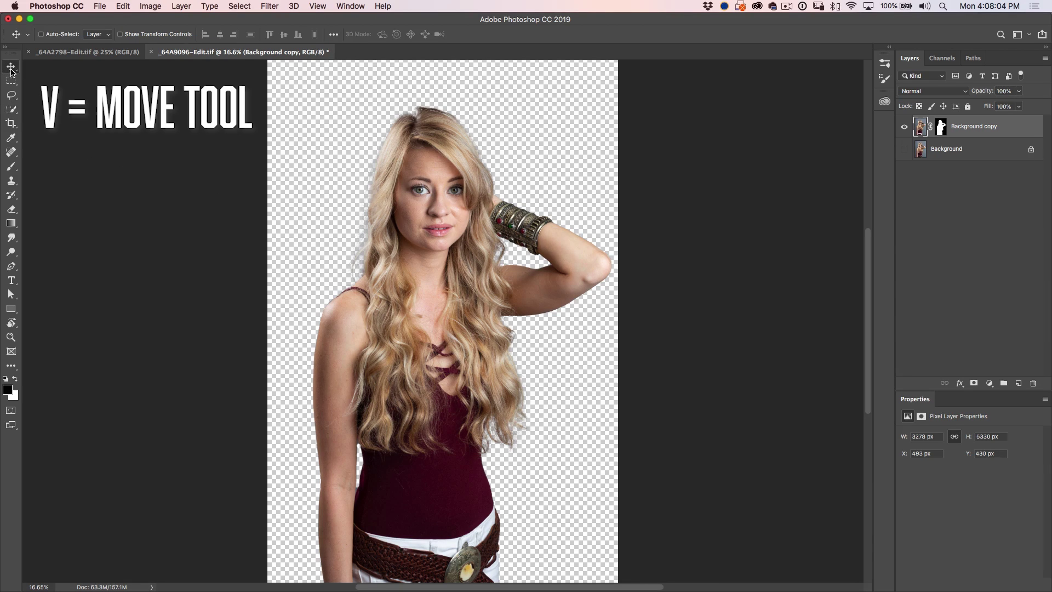
drag(442, 203, 425, 185)
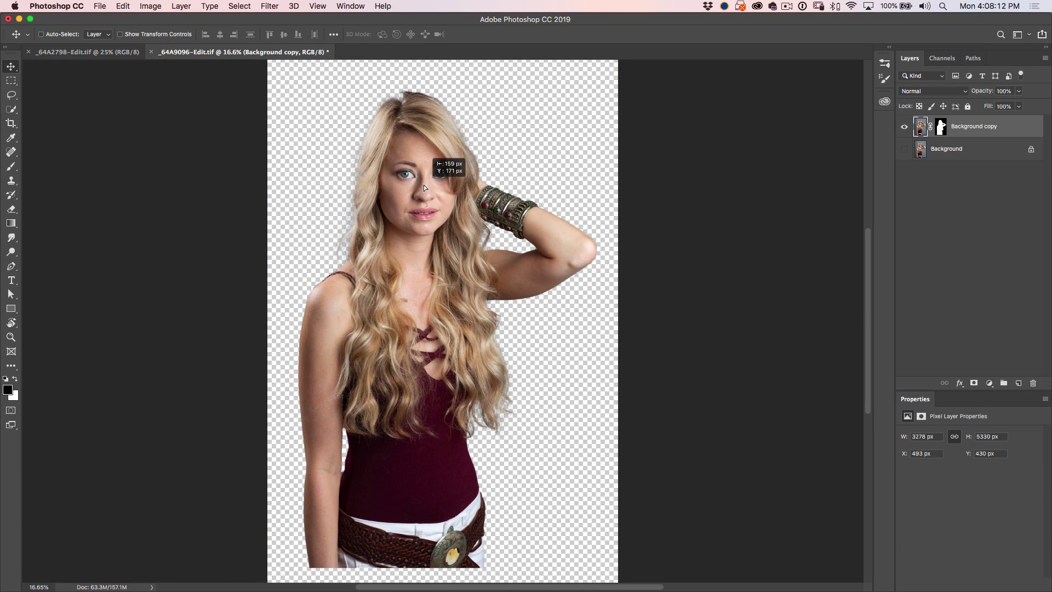
drag(424, 187, 100, 54)
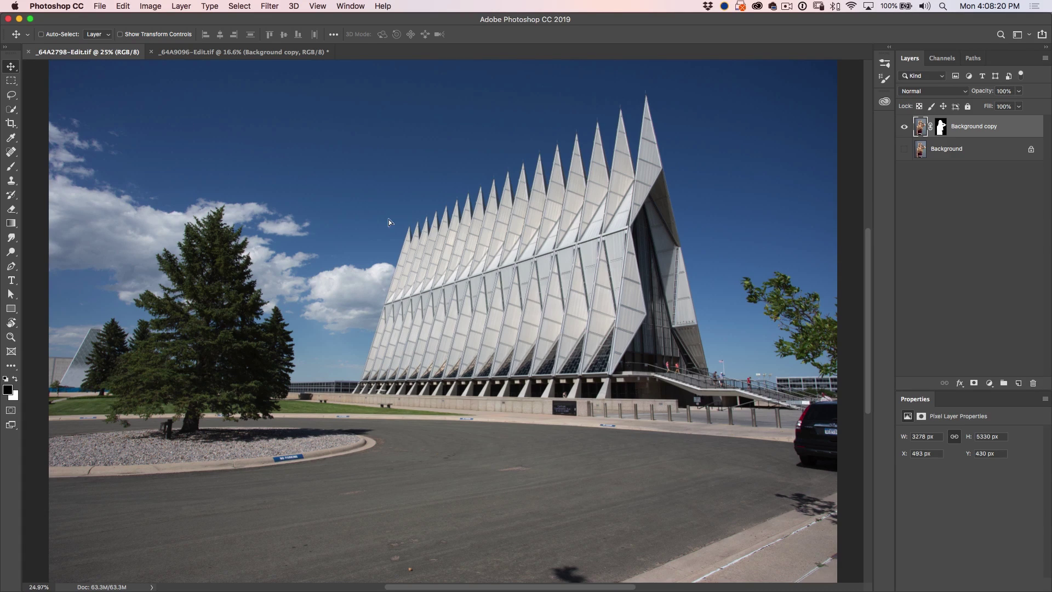
- Drop the woman onto the chapel canvas and start Free Transform with Cmd+T
drag(465, 273, 464, 273)
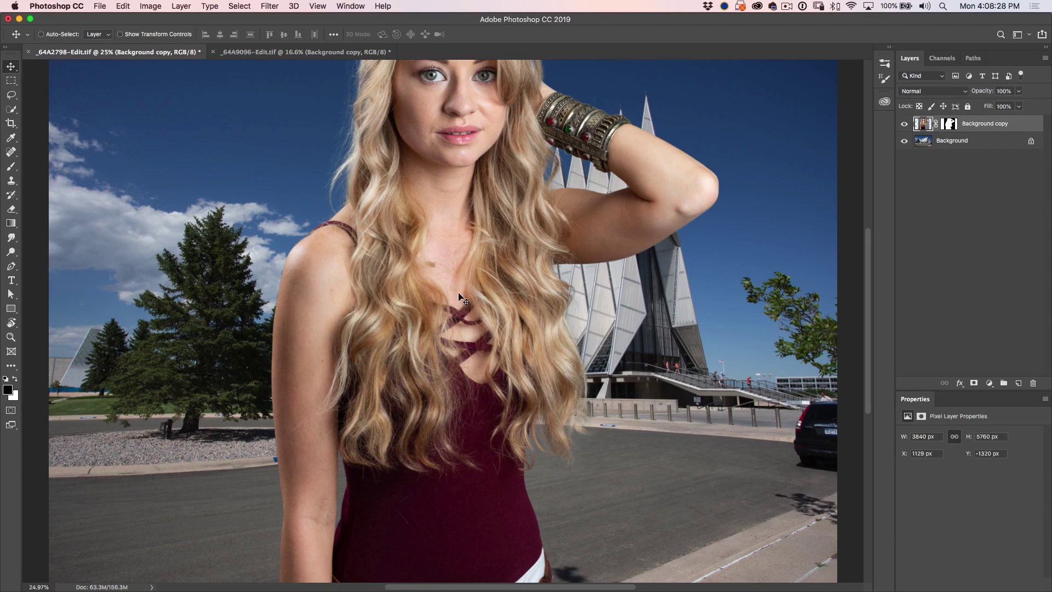
key(super)
key(super+t)
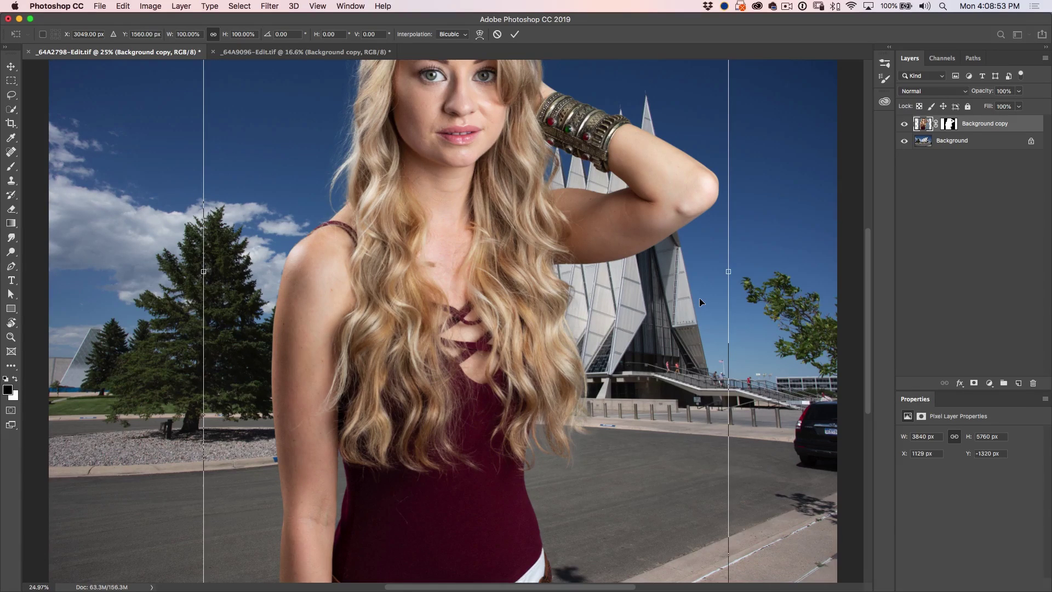
- Scale the woman to about 73%, place her left of the chapel, and commit the transform
key(super+0)
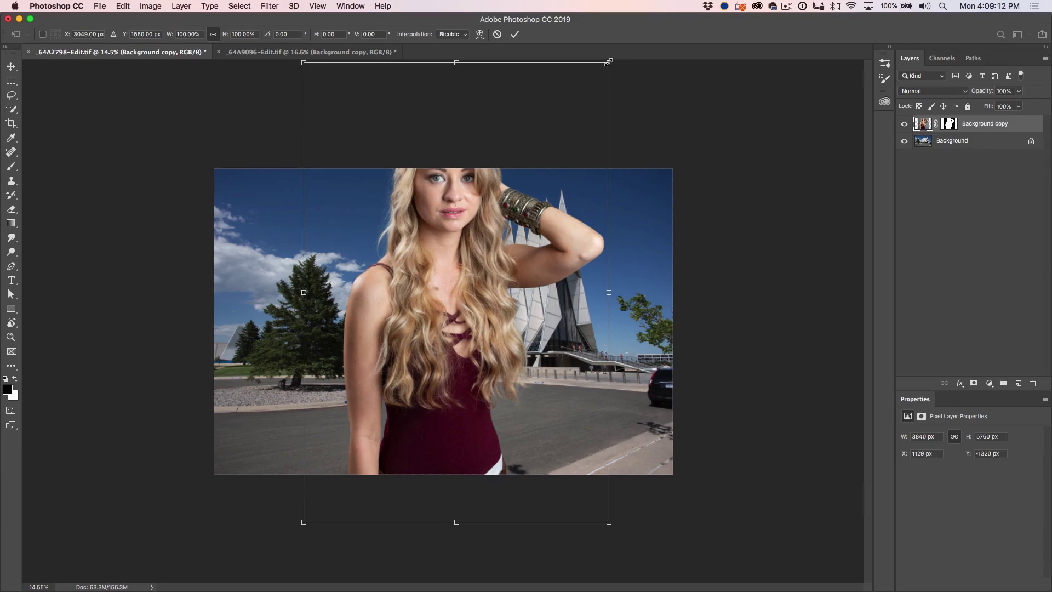
drag(607, 64, 522, 175)
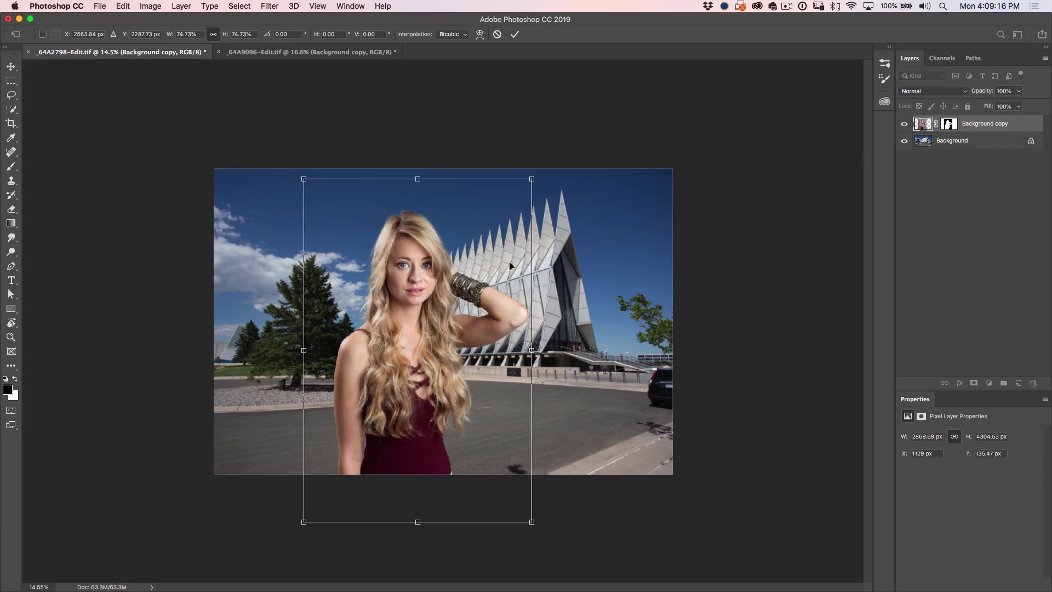
drag(412, 342, 375, 313)
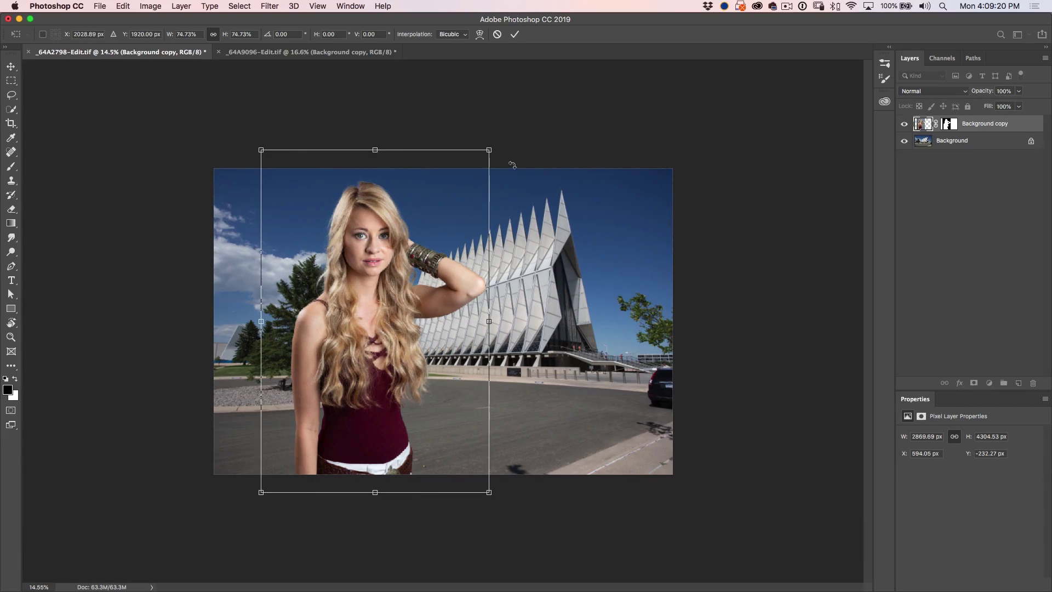
mouse_move(487, 152)
mouse_down()
mouse_move(484, 162)
mouse_move(507, 137)
mouse_move(487, 161)
mouse_up()
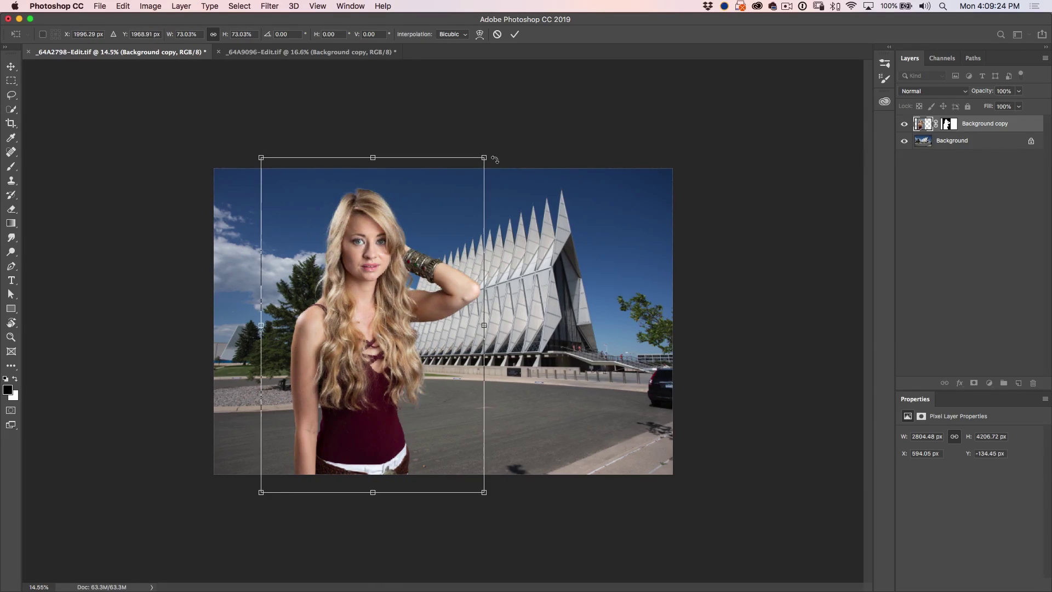
key(Return)
key(w)
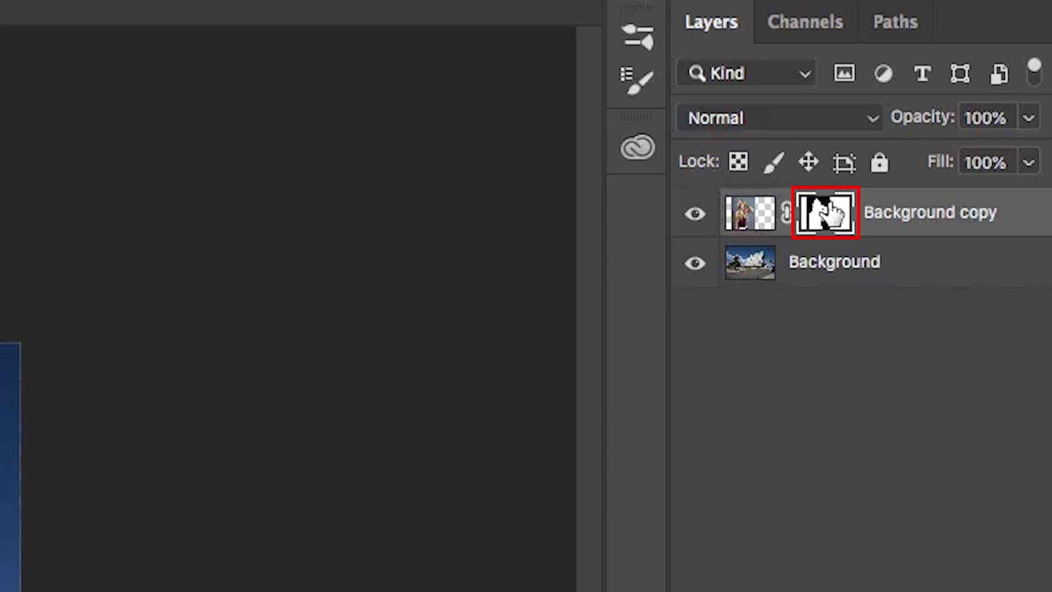
- Target the woman's layer mask with the Brush tool and black as the foreground colour
click(953, 126)
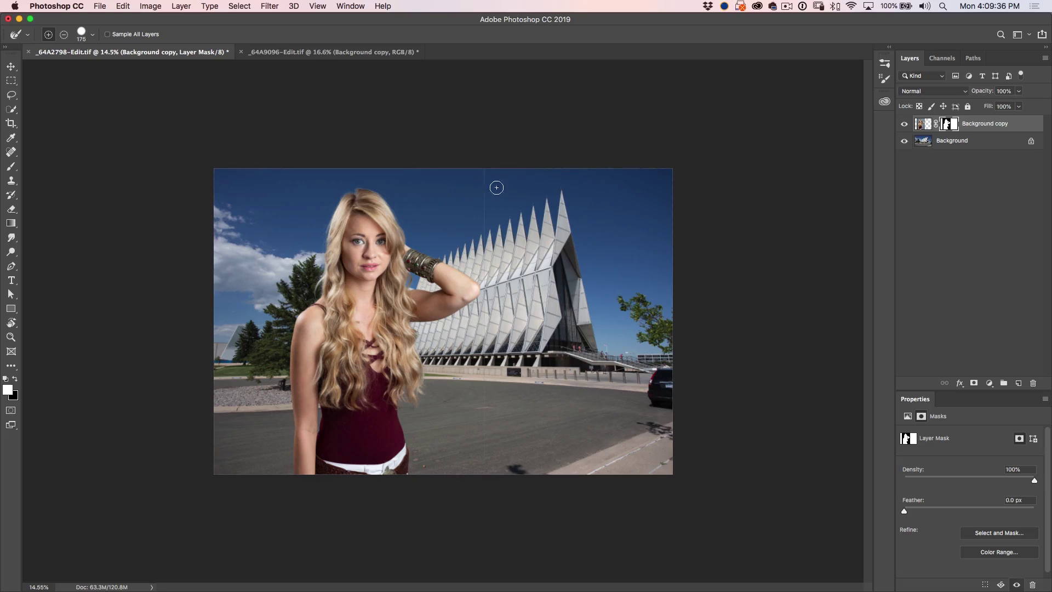
key(b)
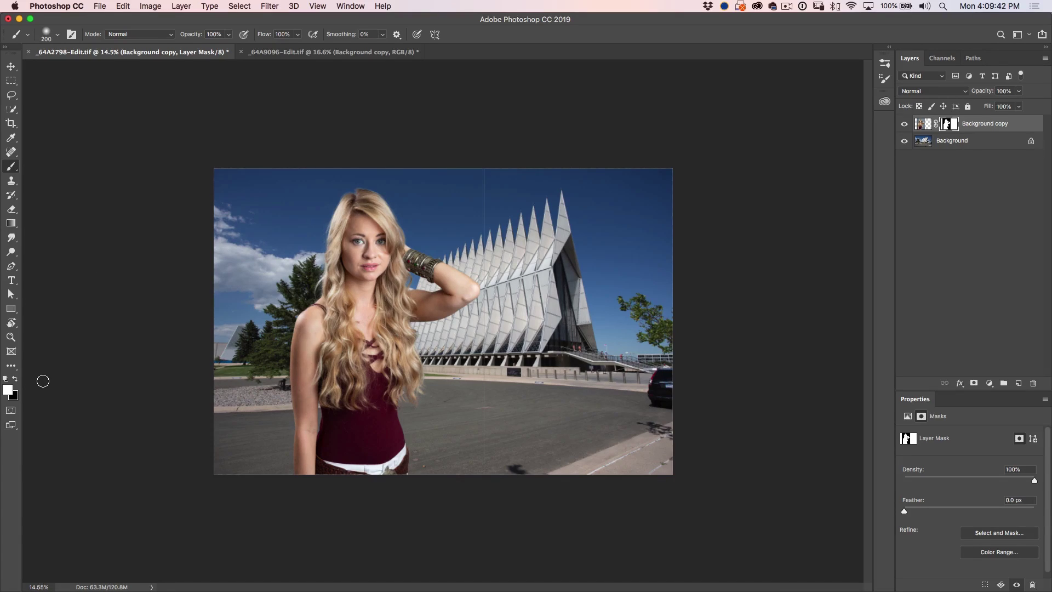
click(16, 379)
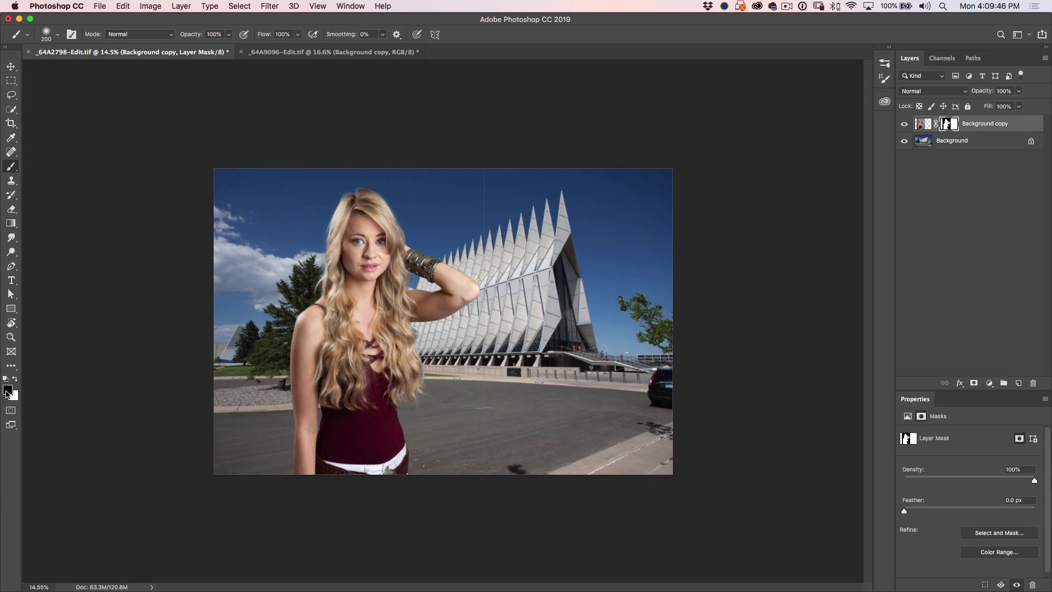